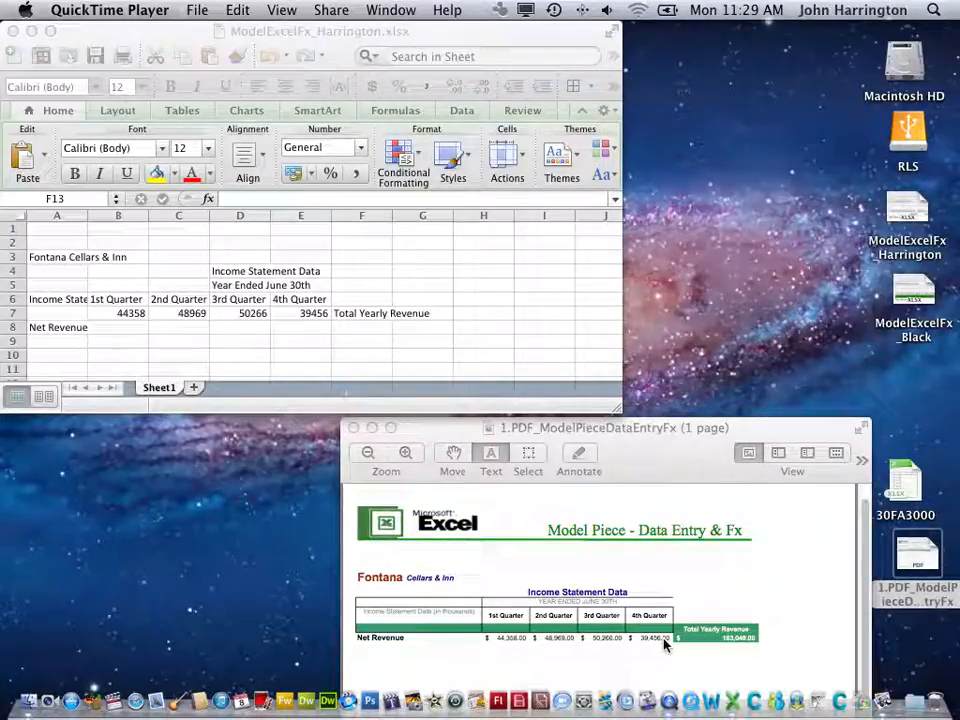
left_click(121, 317)
left_click(124, 312)
left_click(122, 330)
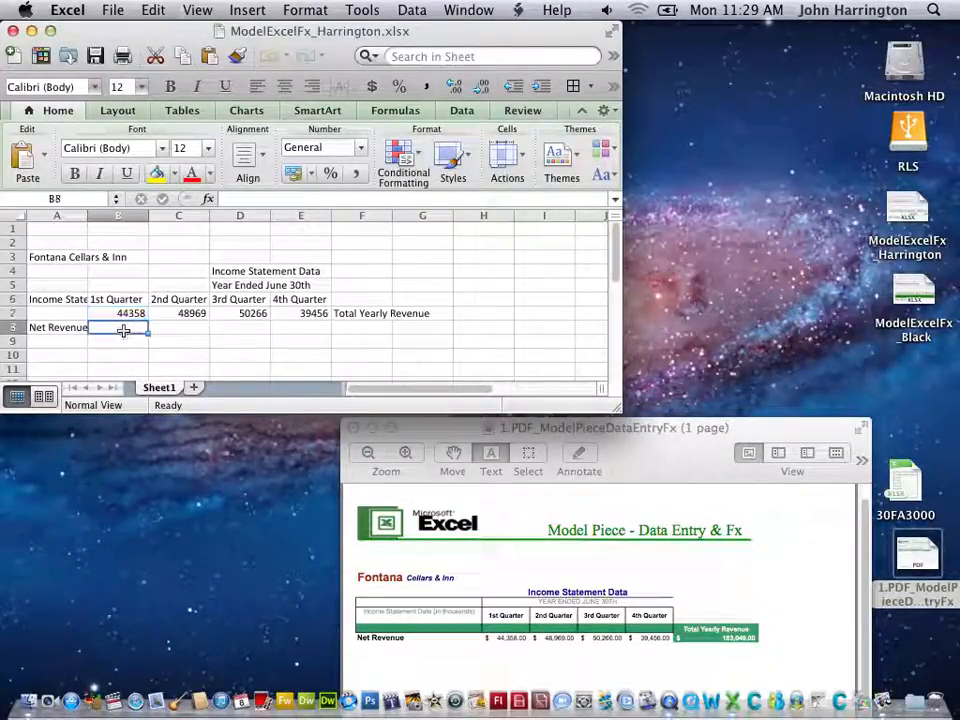
mouse_move(122, 313)
left_mouse_down()
mouse_move(210, 326)
mouse_move(271, 315)
mouse_move(135, 328)
left_mouse_up()
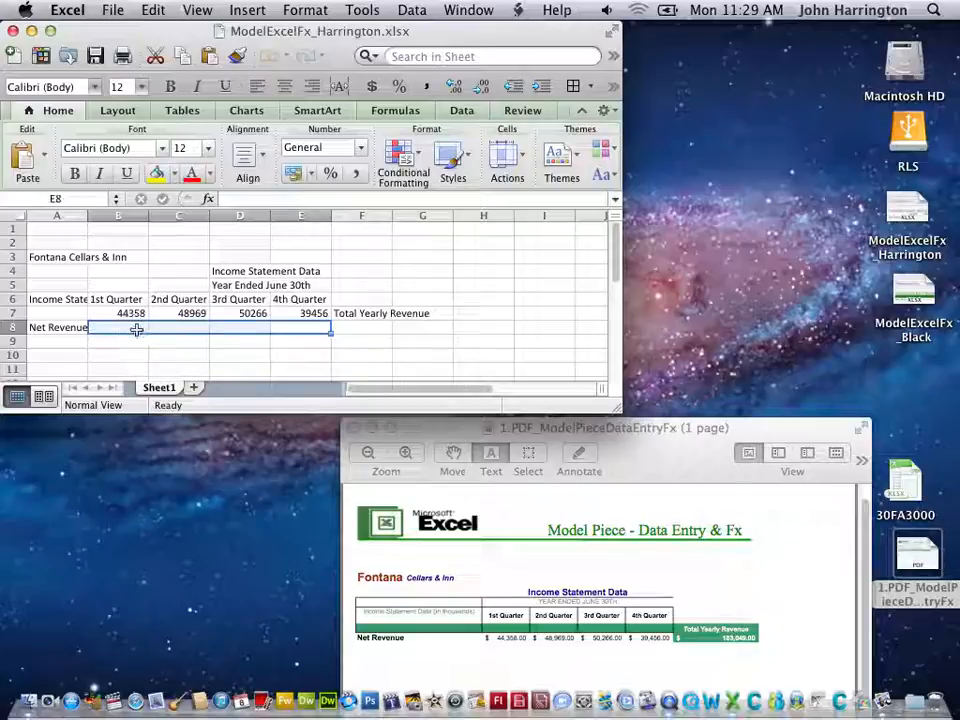
left_click(71, 331)
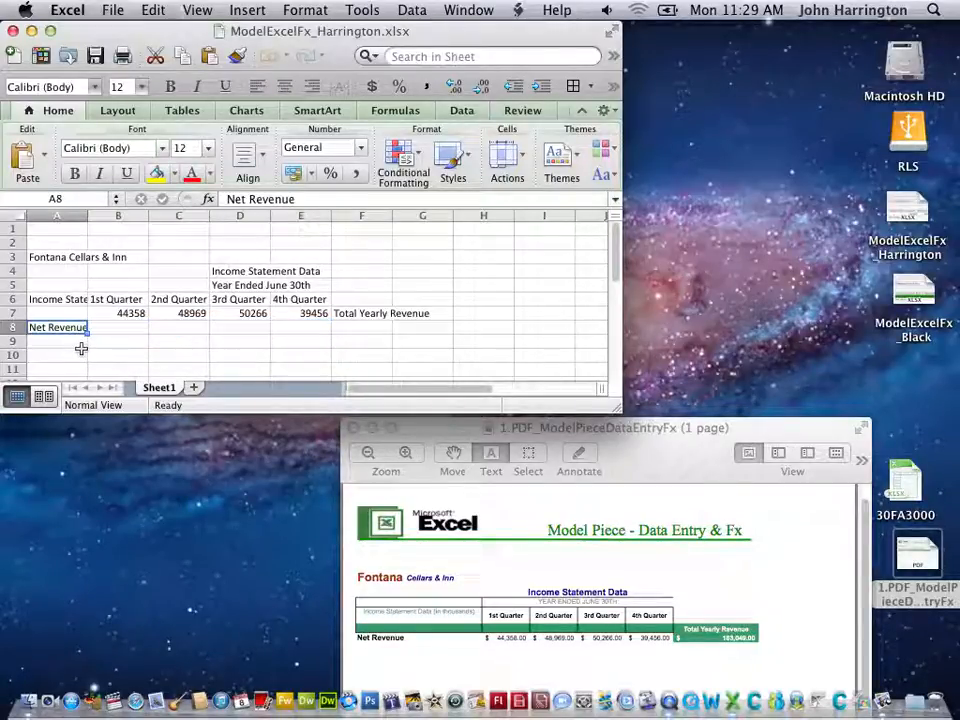
left_click(128, 330)
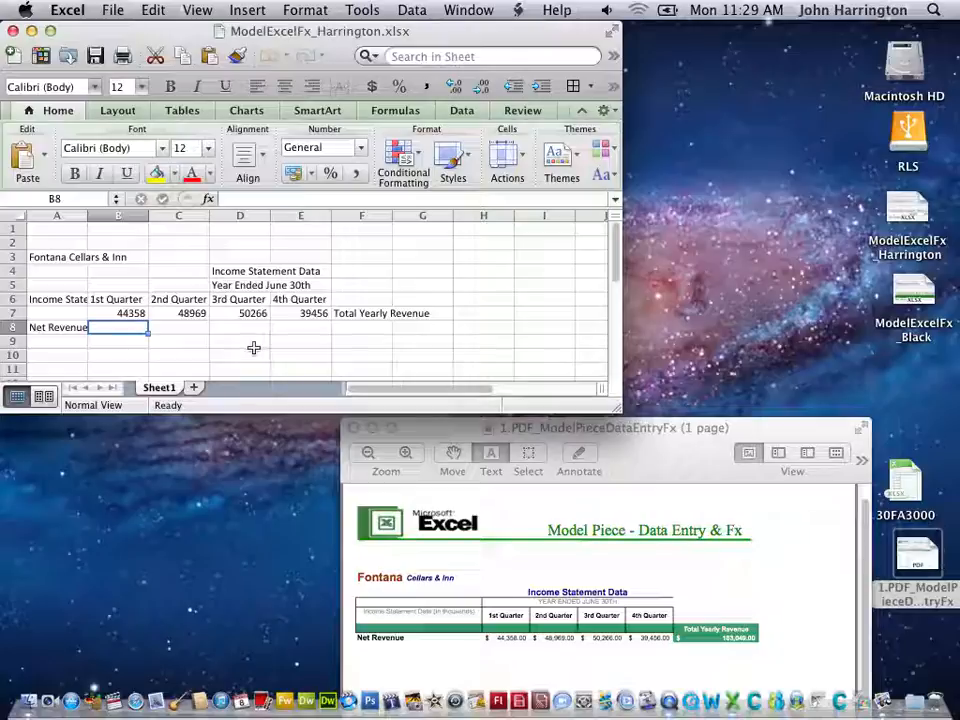
left_click(222, 355)
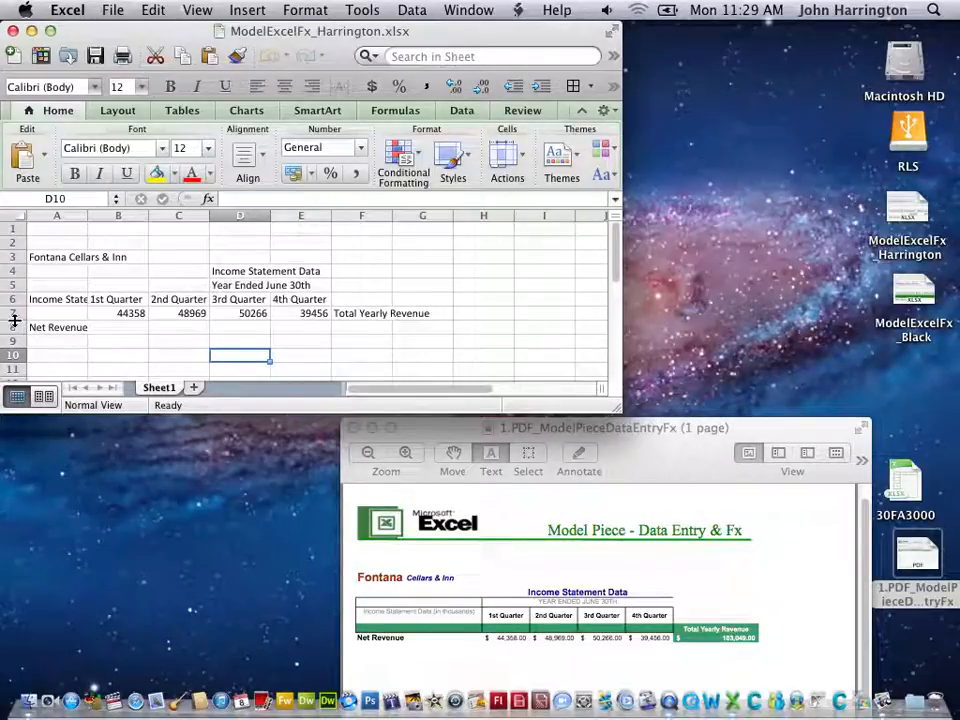
Step: Insert a blank row above row 7, which holds the quarterly figures
left_click(10, 313)
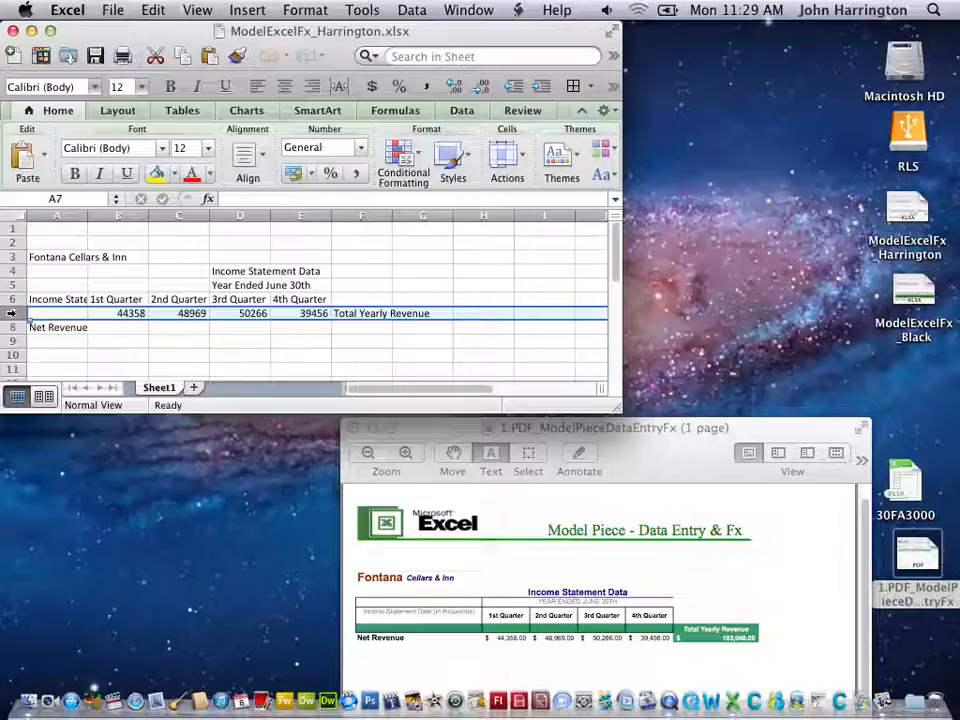
right_click(10, 313)
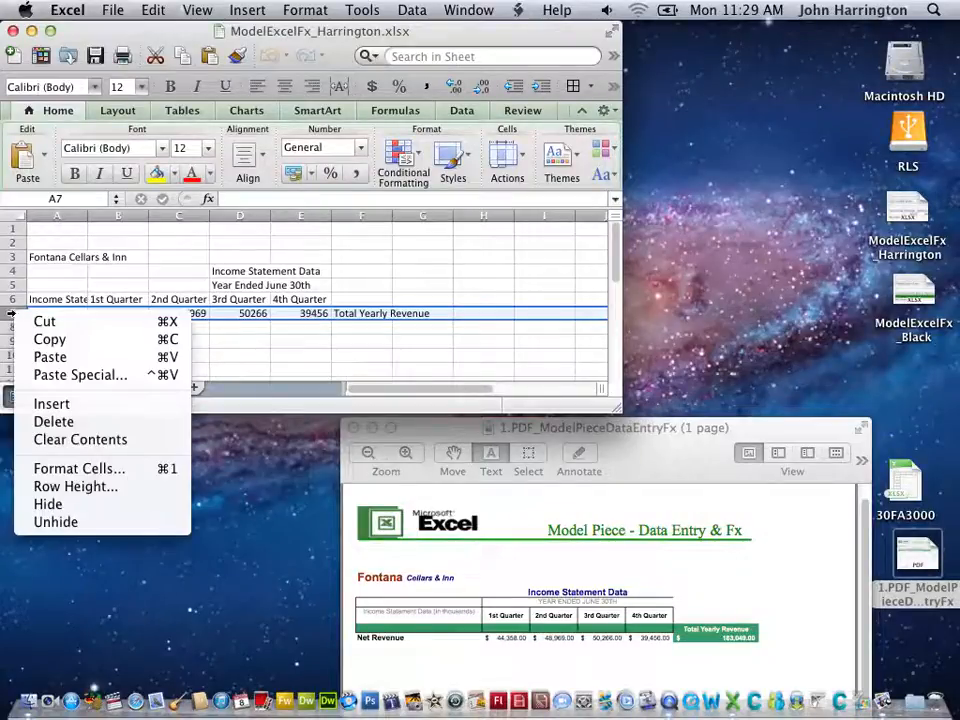
left_click(62, 406)
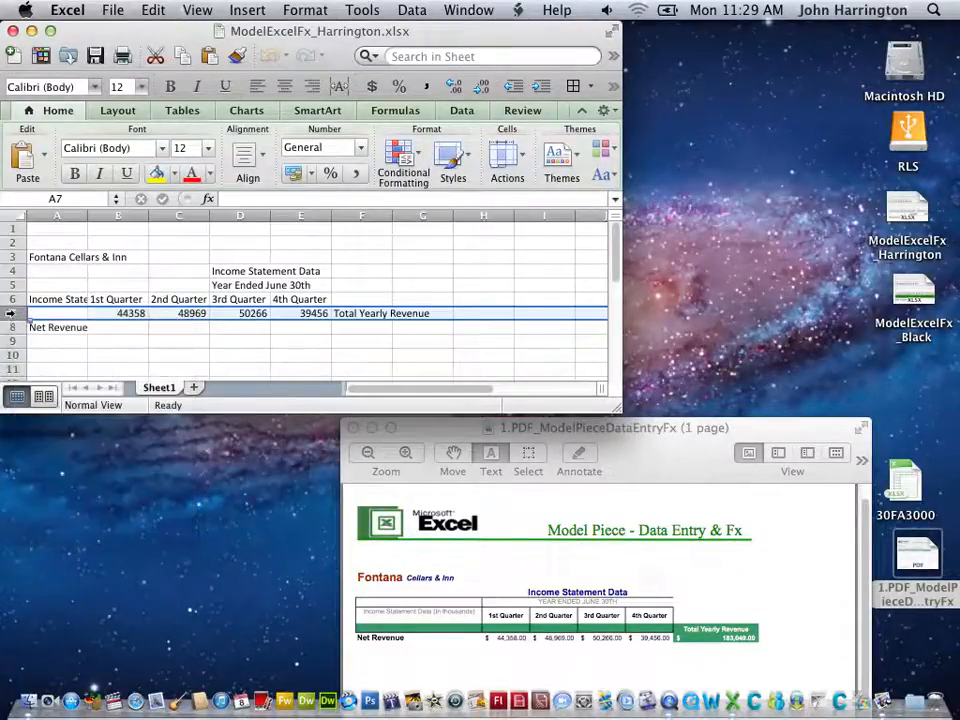
left_click(256, 14)
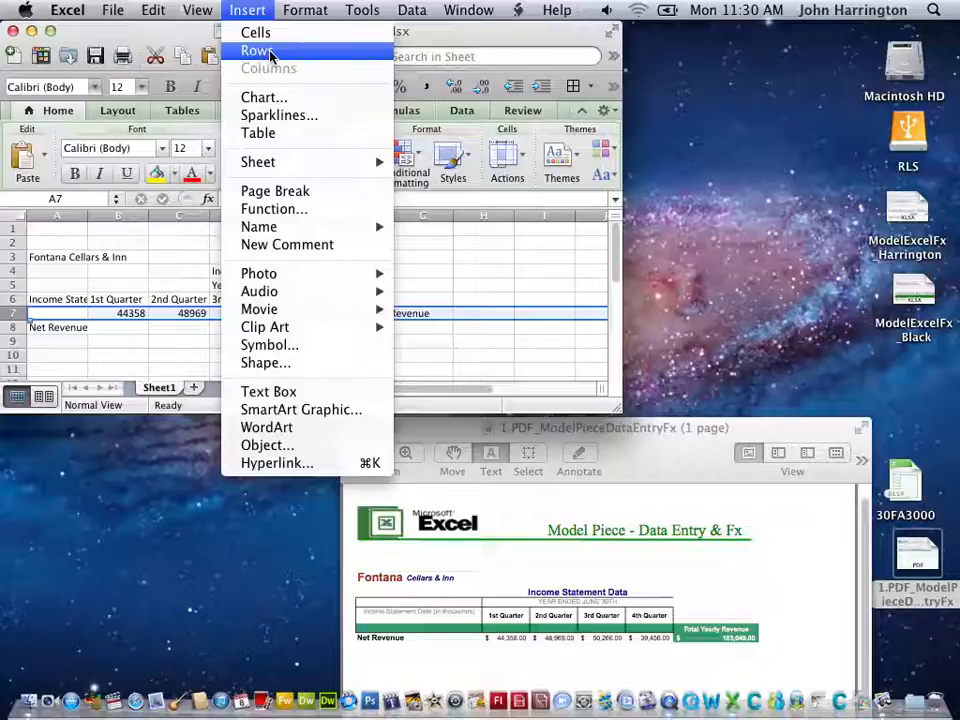
left_click(270, 55)
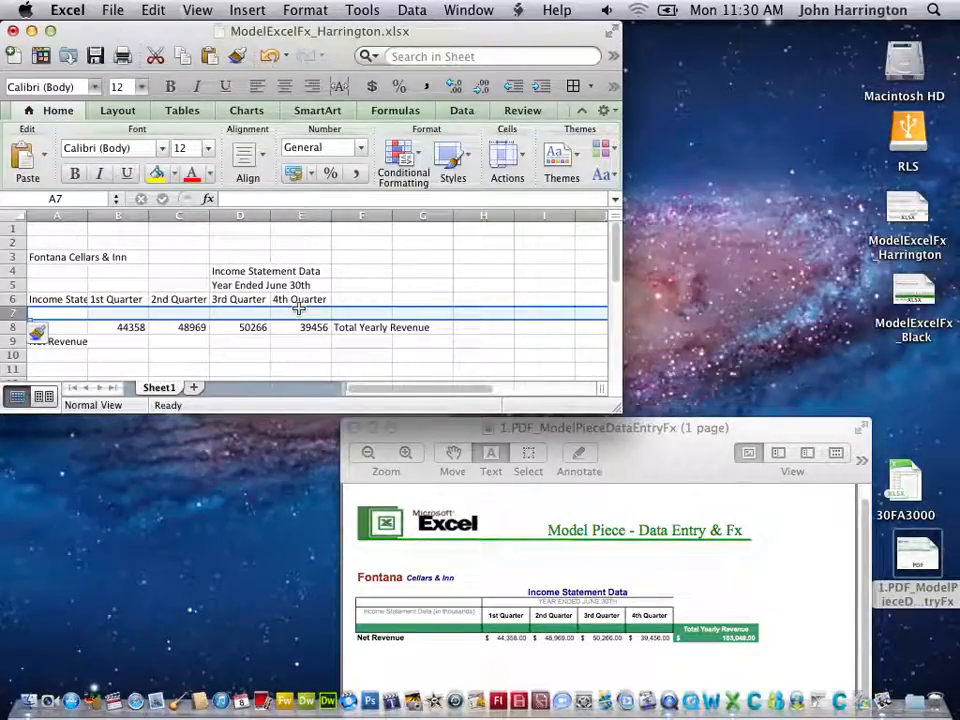
Step: Move the "Total Yearly Revenue" label from cell F8 to cell F7 by cutting and pasting it
left_click(372, 328)
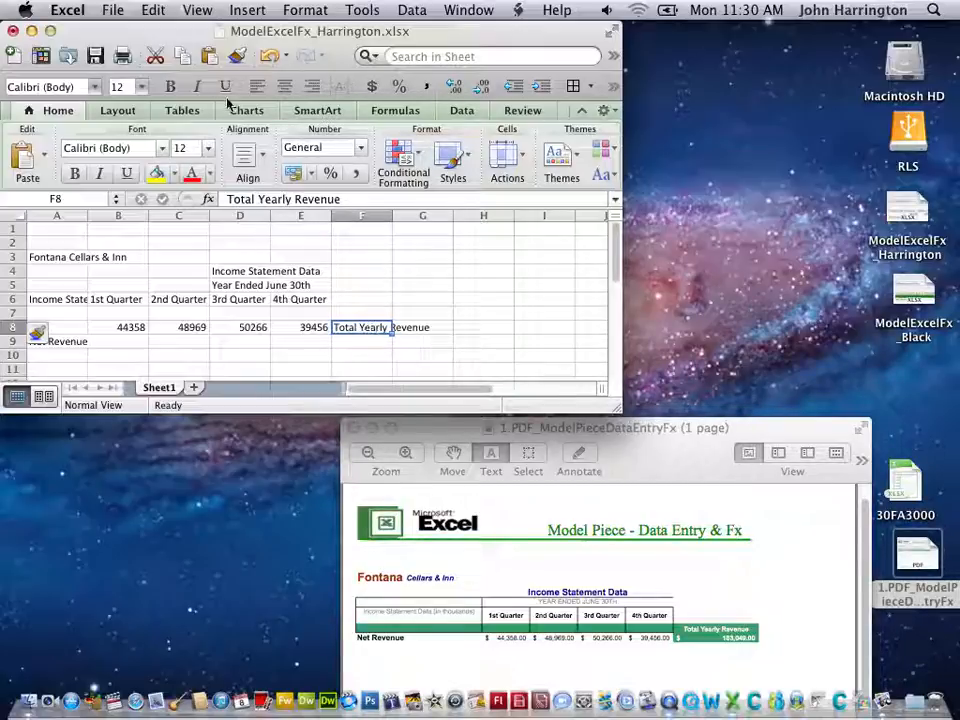
right_click(362, 329)
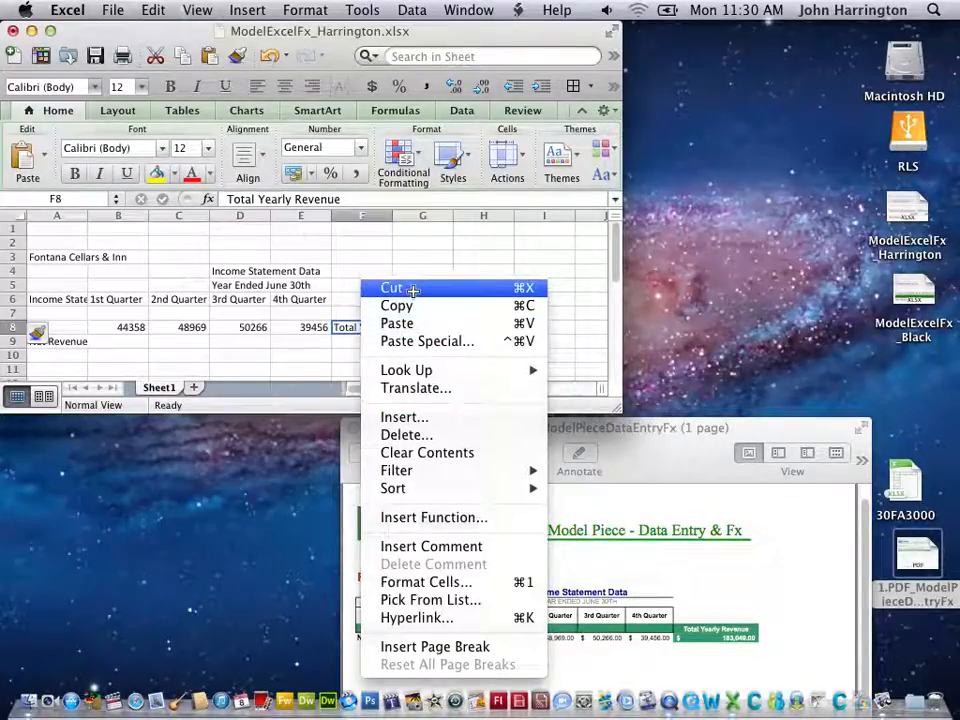
left_click(345, 338)
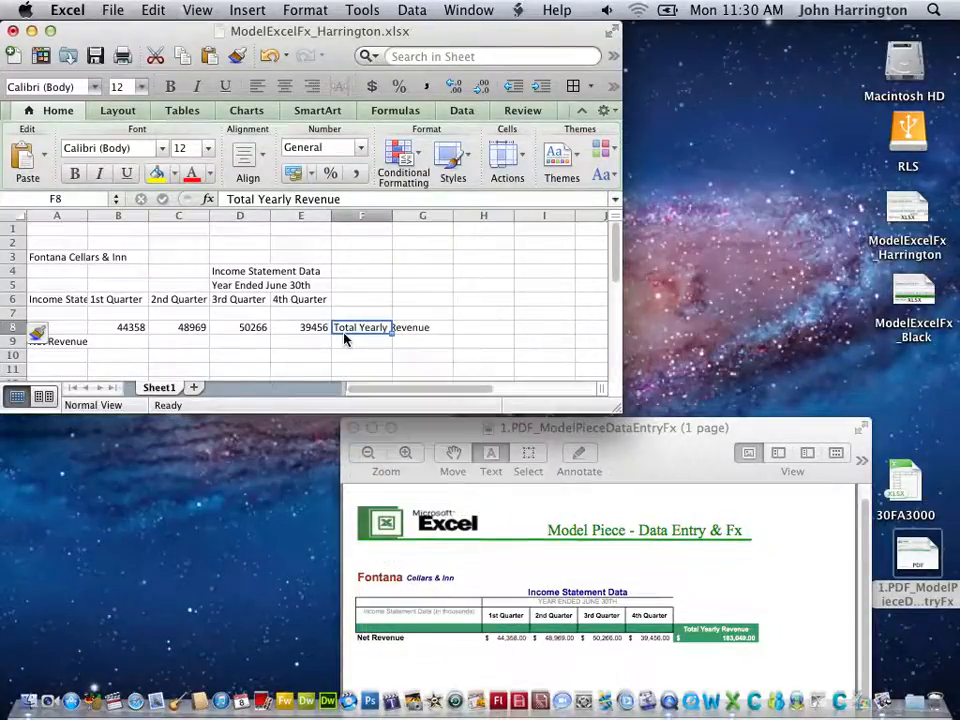
left_click(153, 10)
left_click(161, 79)
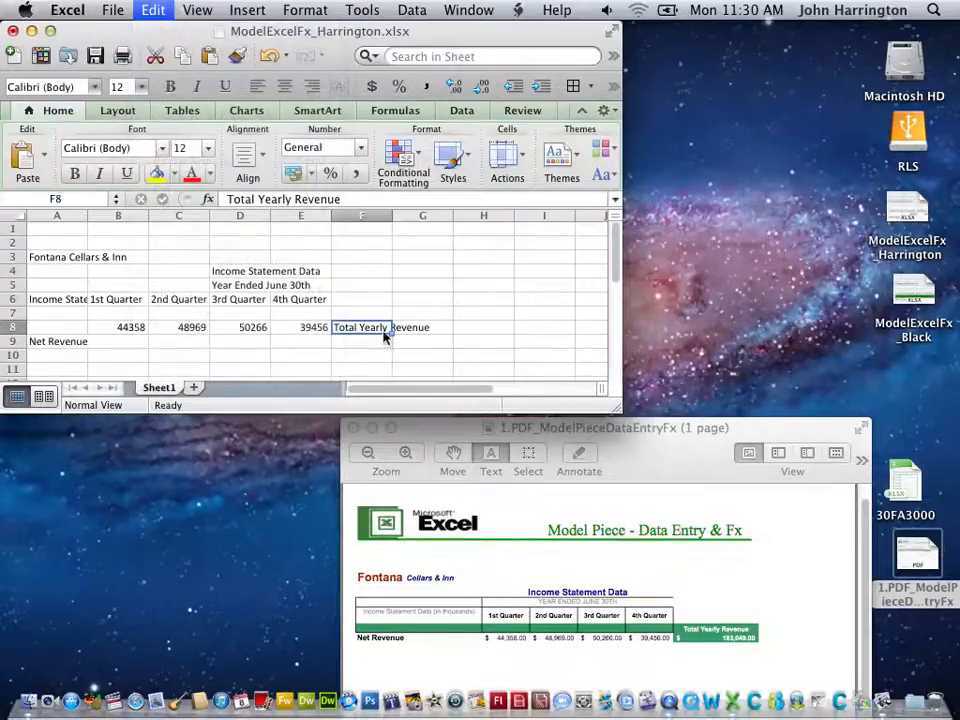
left_click(361, 314)
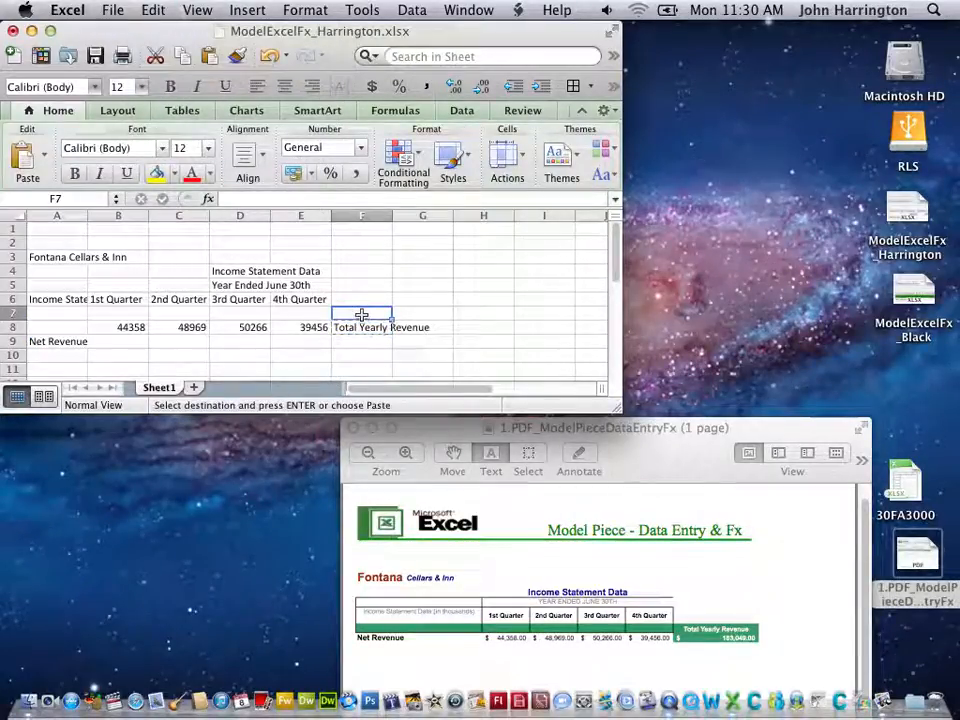
right_click(361, 314)
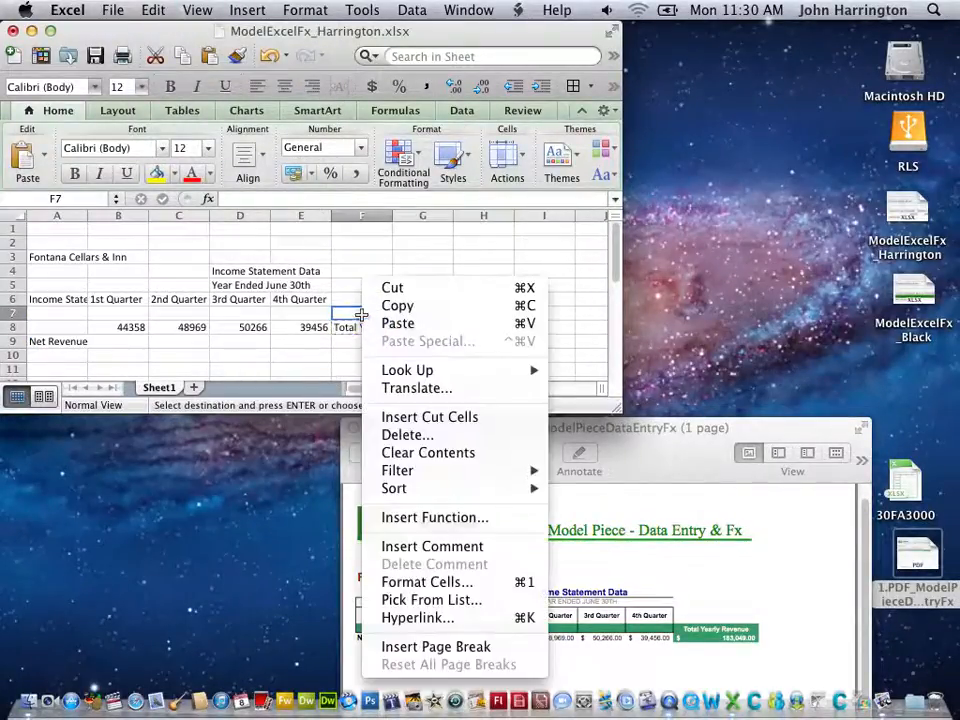
left_click(418, 323)
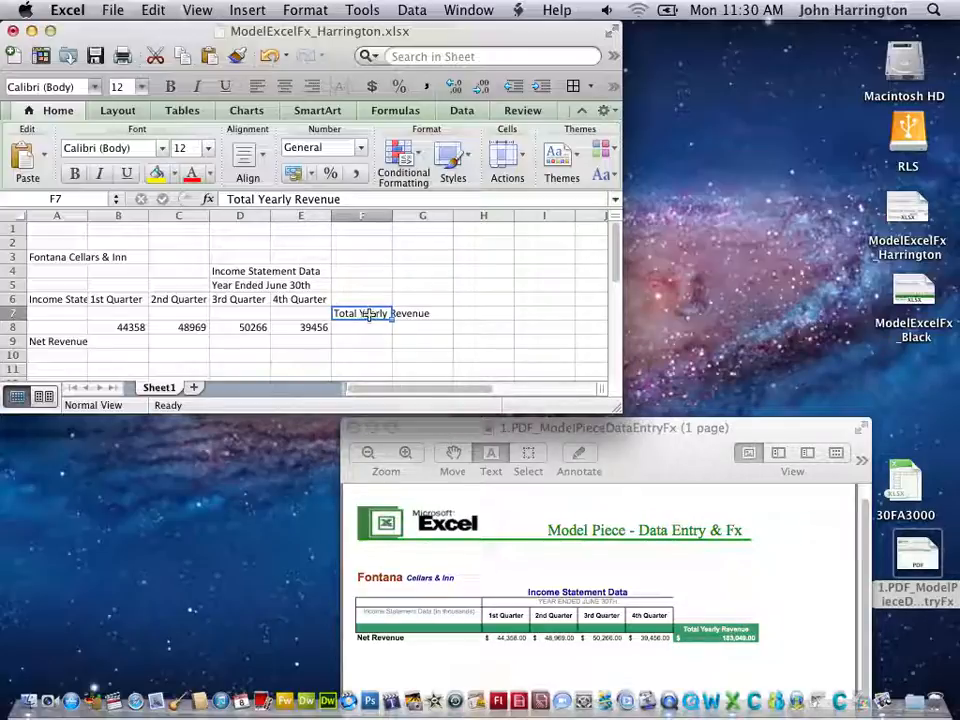
Step: Move the "Net Revenue" label from cell A9 to cell A8, beside the quarterly figures
left_click(61, 343)
right_click(61, 342)
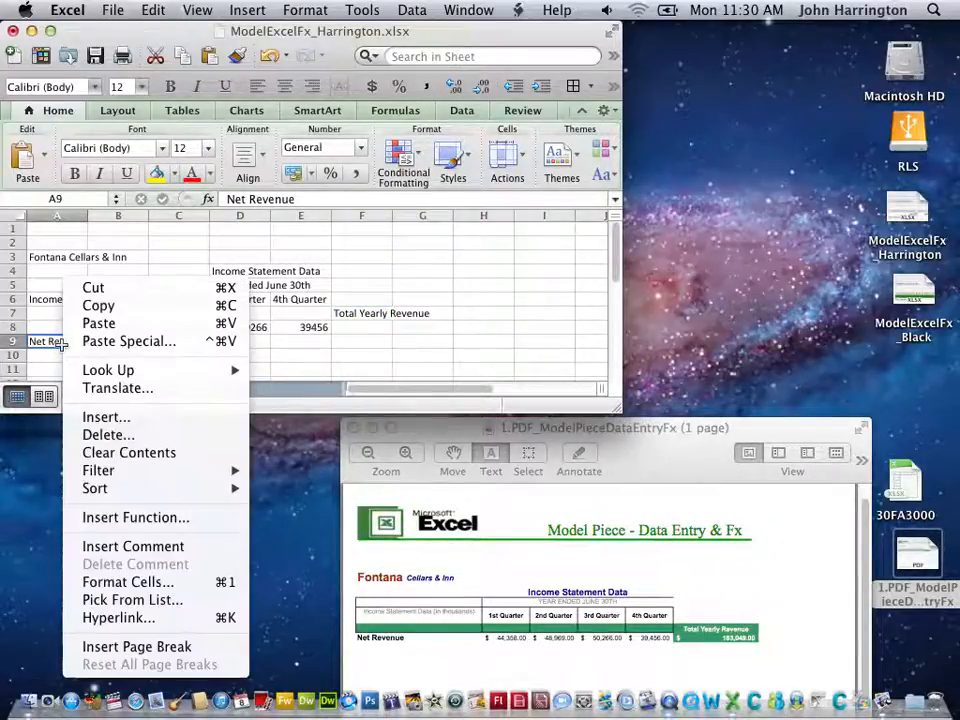
left_click(88, 287)
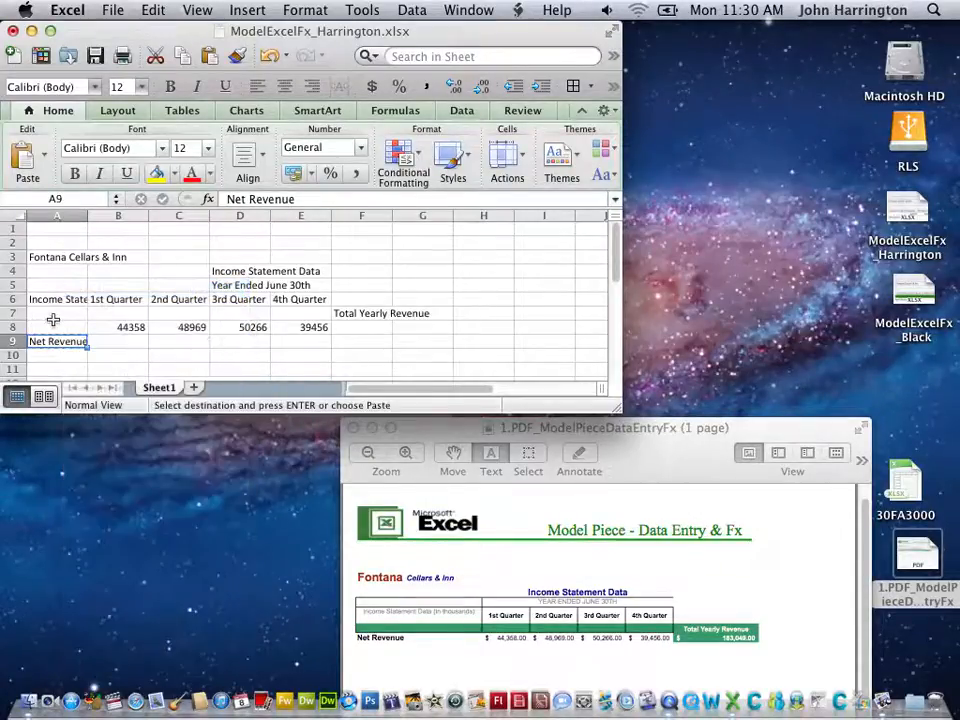
left_click(56, 326)
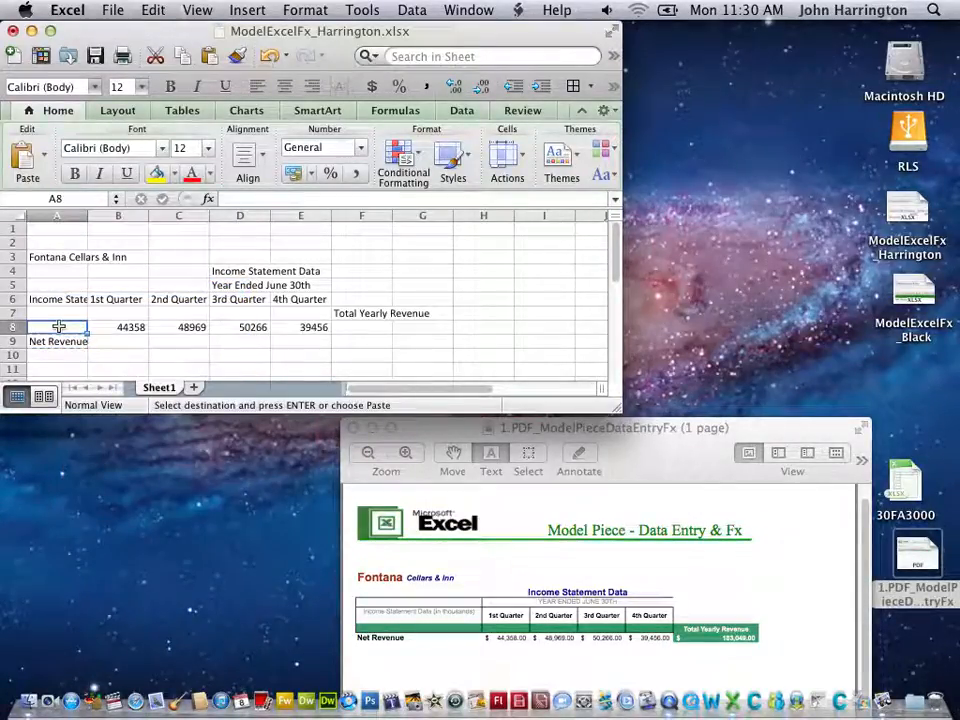
right_click(59, 326)
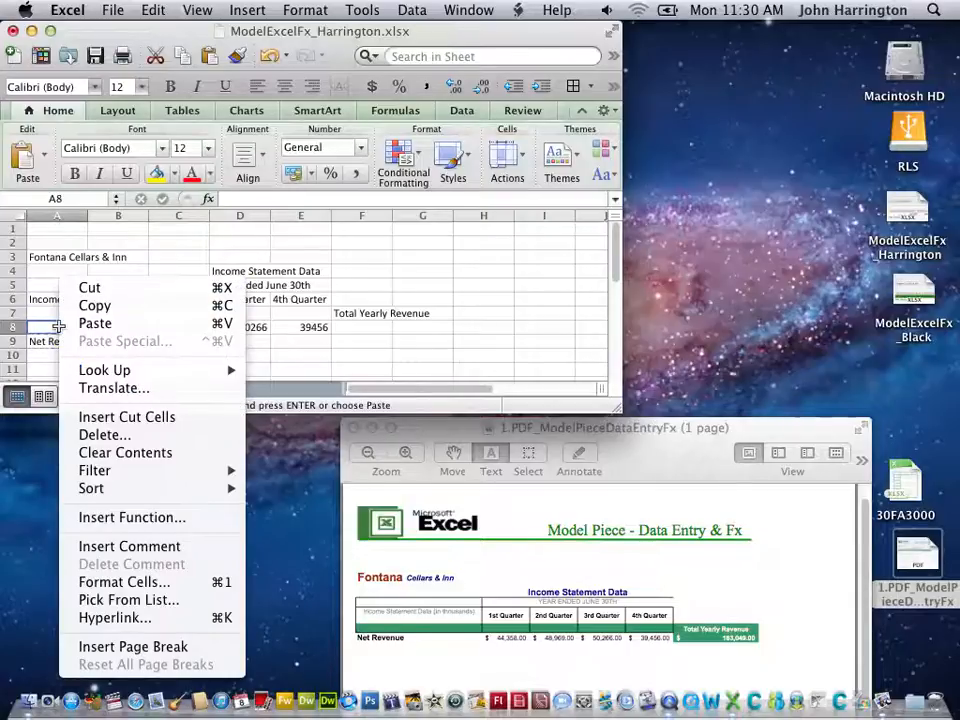
left_click(113, 322)
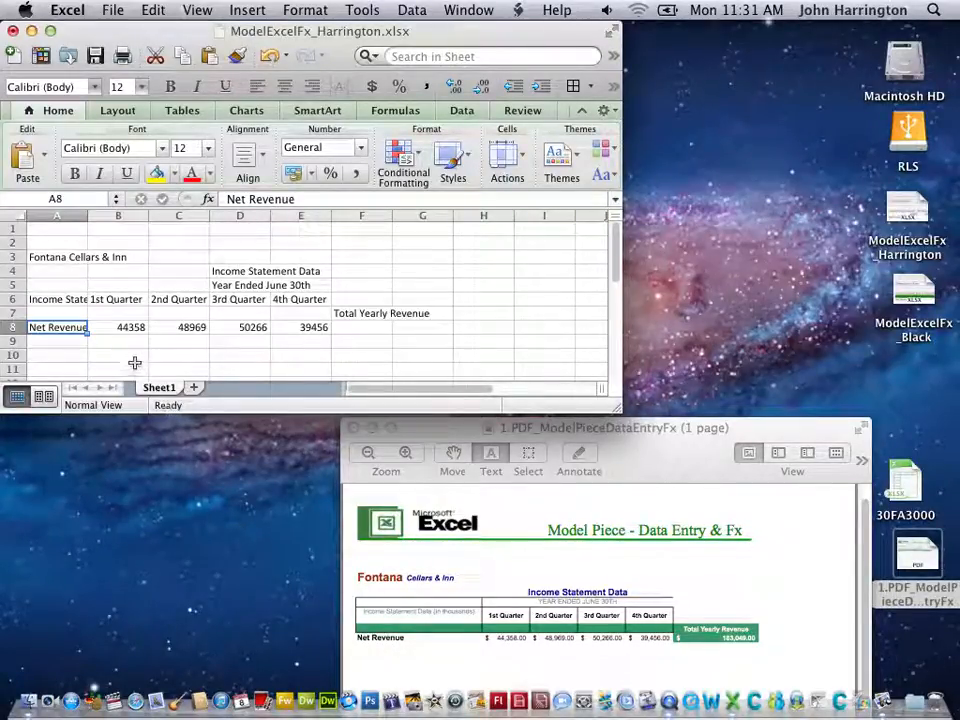
Step: Delete the whole of row 7 and undo that deletion
left_click(13, 313)
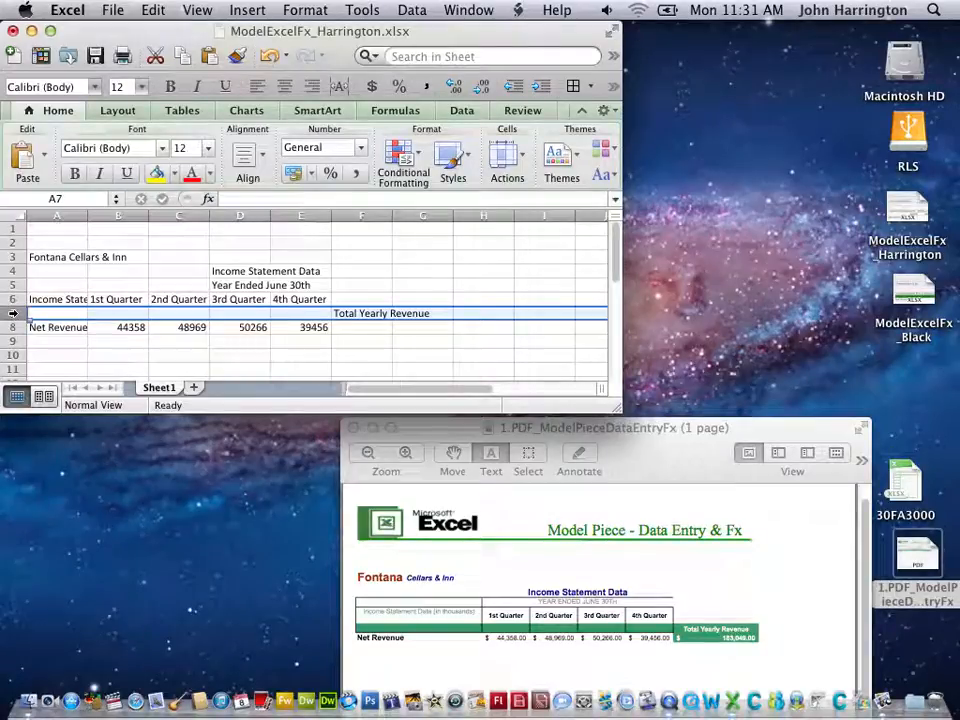
right_click(13, 313)
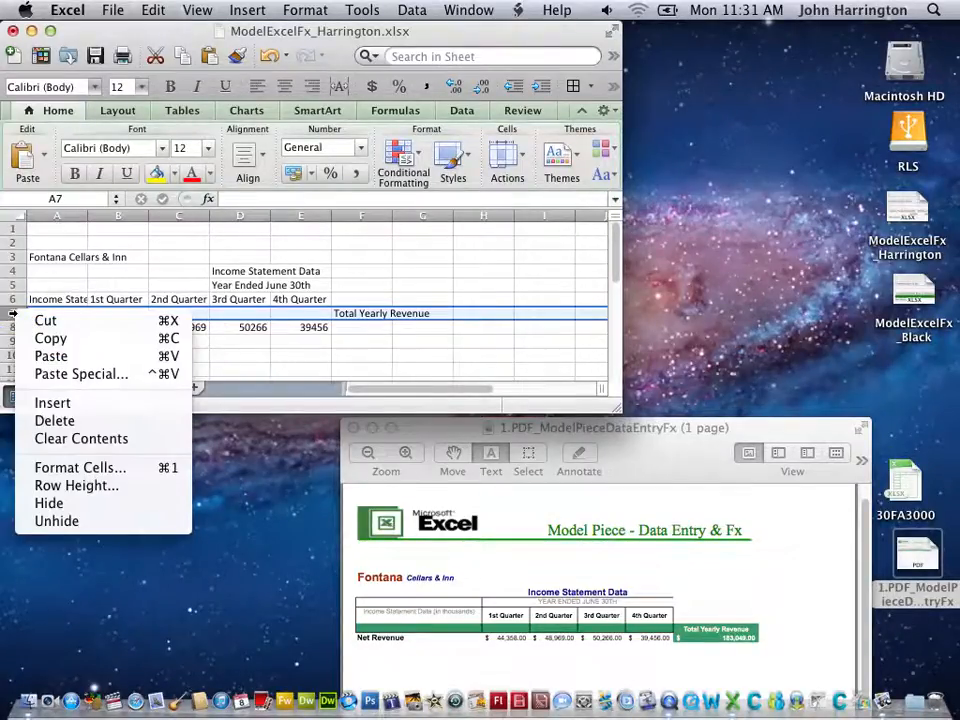
left_click(77, 421)
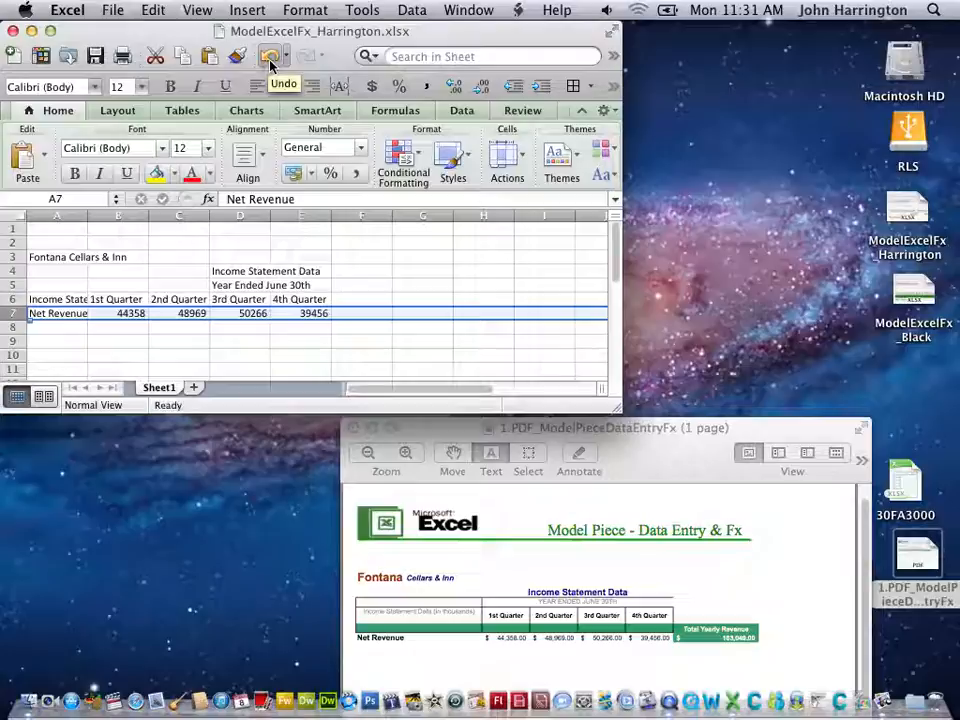
left_click(152, 10)
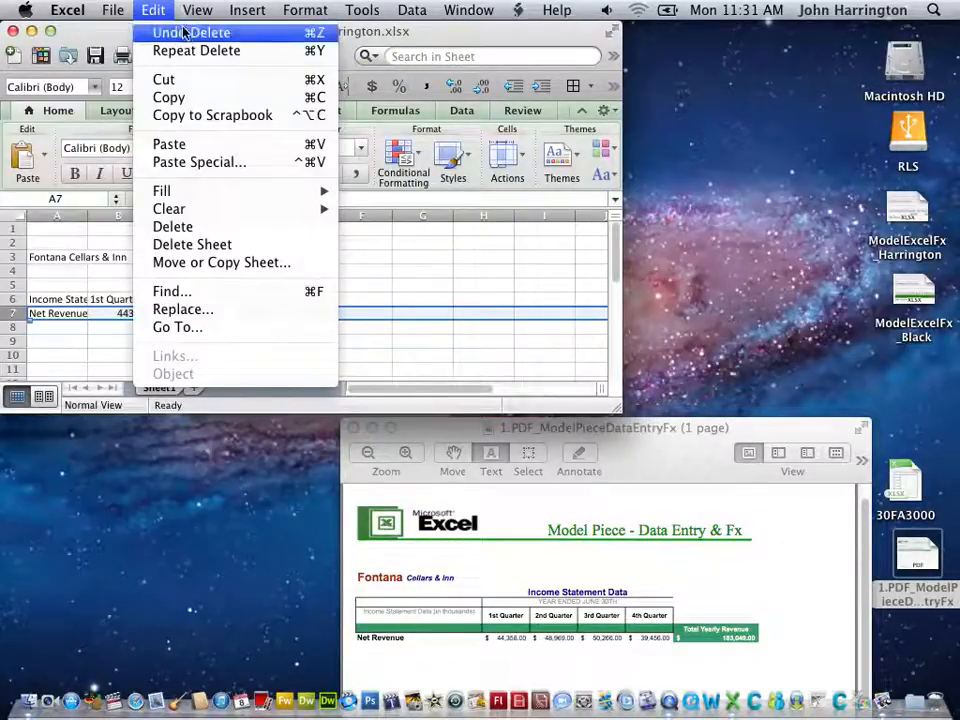
left_click(186, 33)
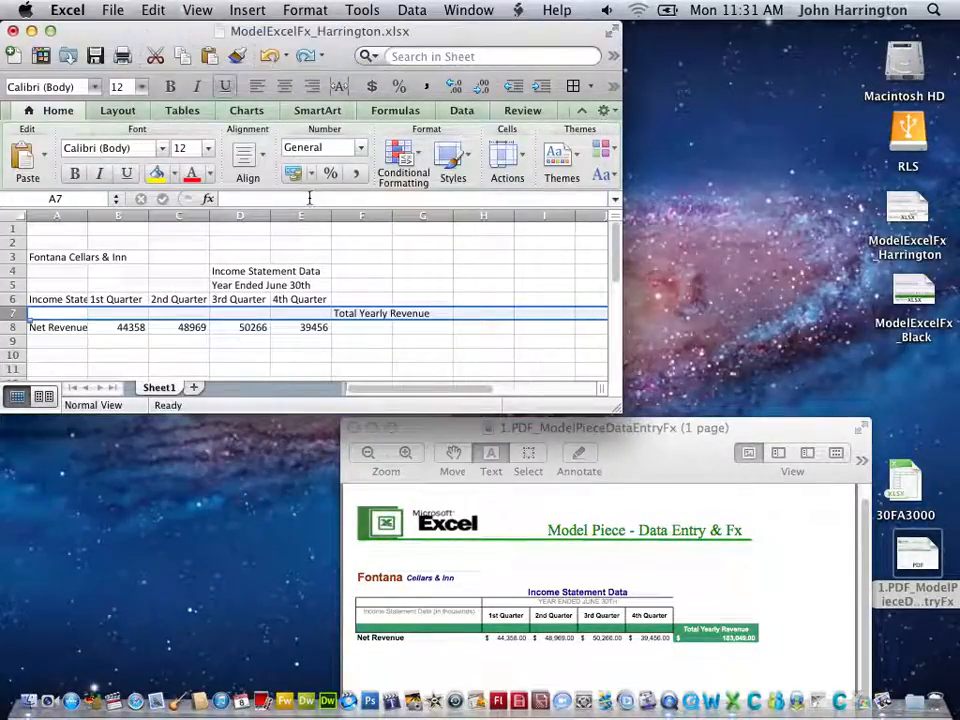
Step: Save the workbook
left_click(96, 57)
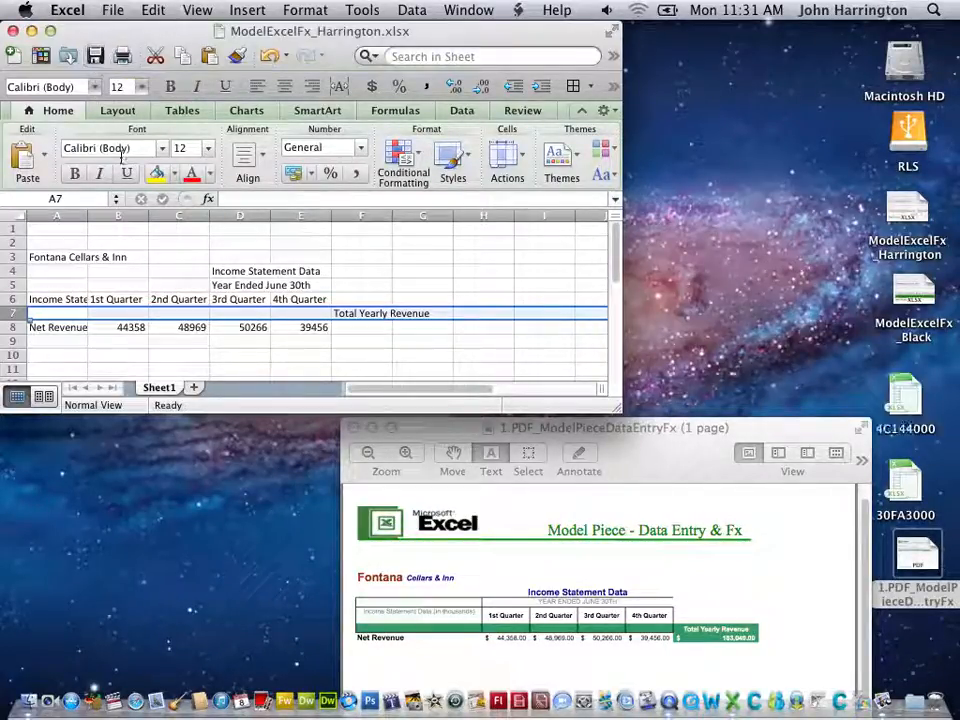
left_click(363, 343)
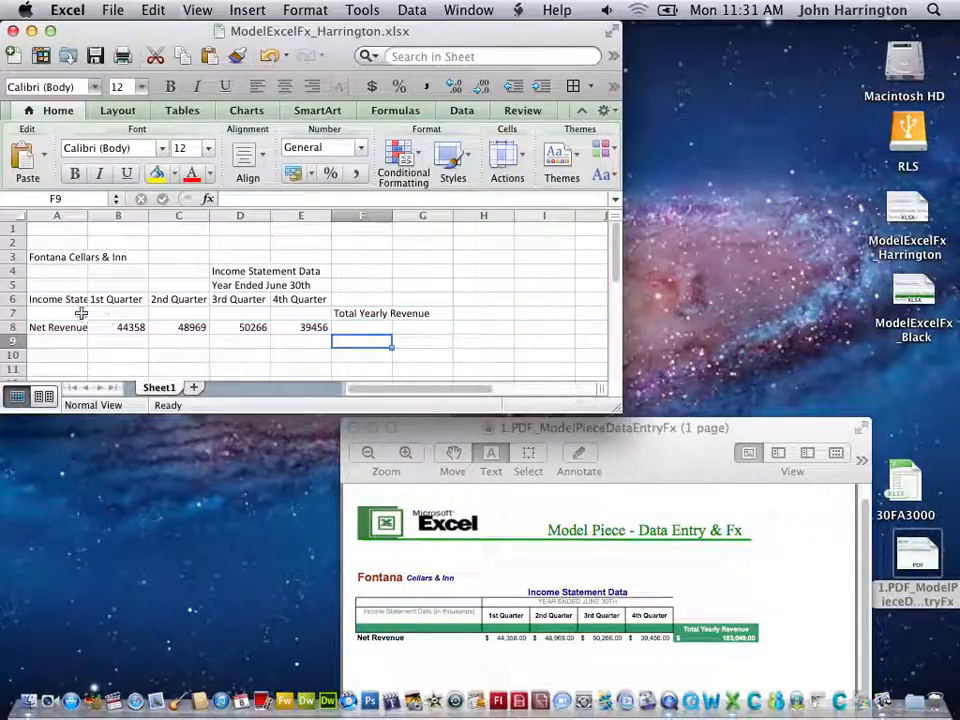
Step: Fill cells A7 to F7 with the standard green color
left_click_drag(71, 311, 301, 322)
left_click_drag(343, 318, 346, 316)
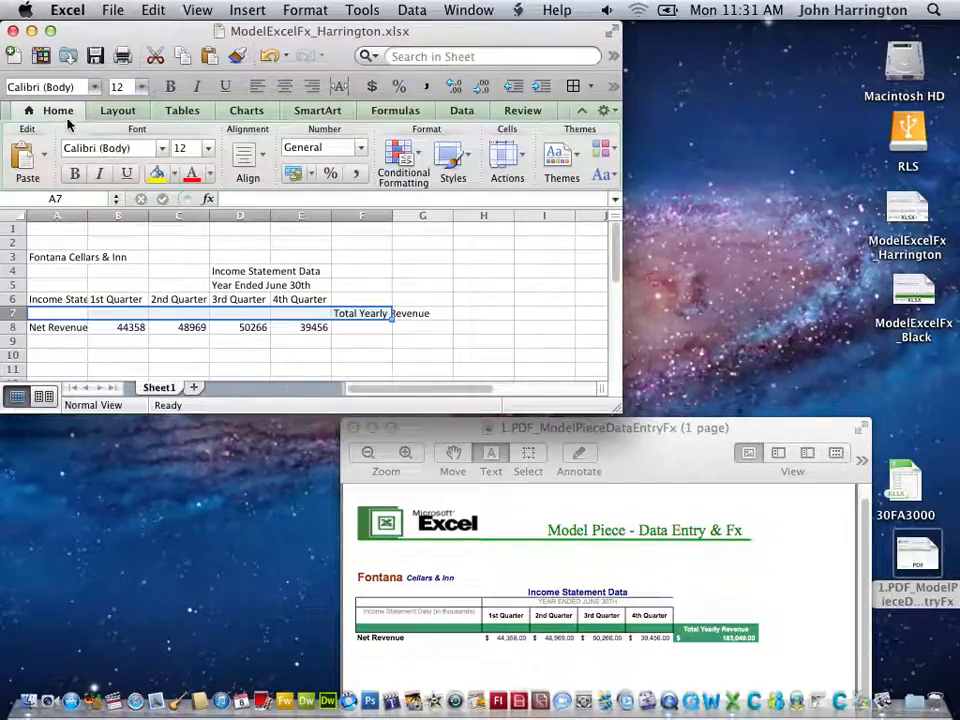
left_click(176, 179)
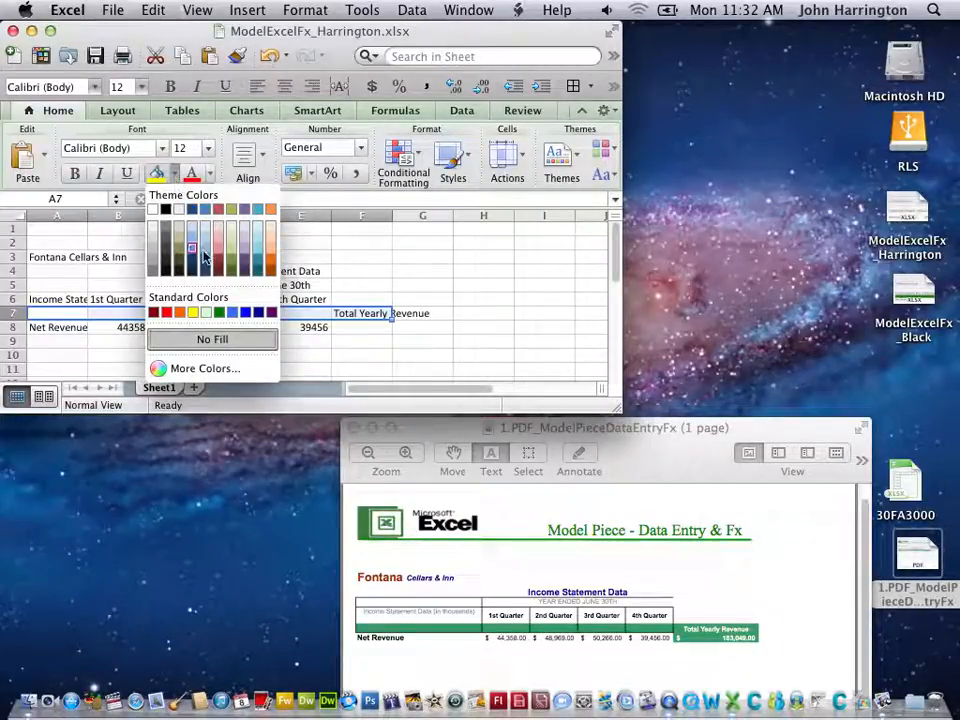
left_click(218, 312)
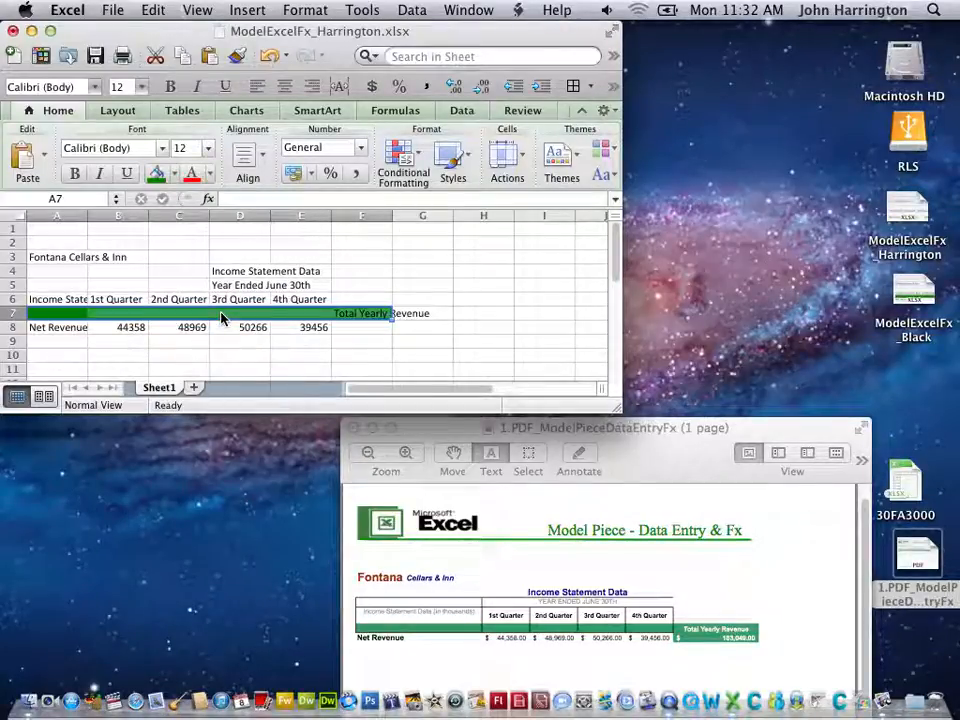
left_click(364, 354)
Step: Make the "Total Yearly Revenue" text in cell F7 white and bold
left_click(368, 316)
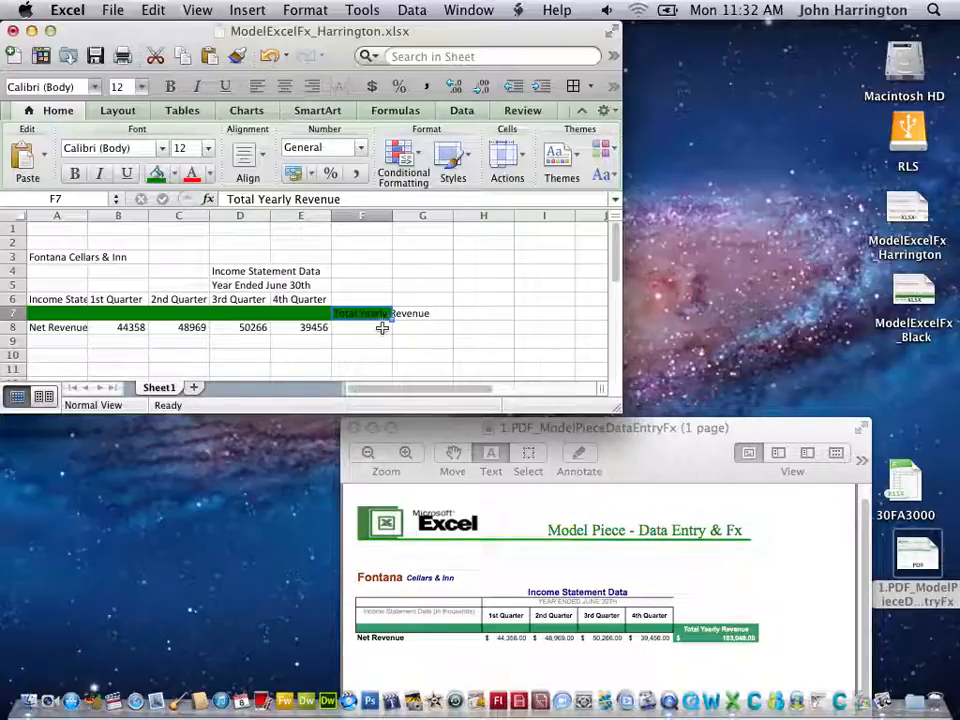
left_click(209, 174)
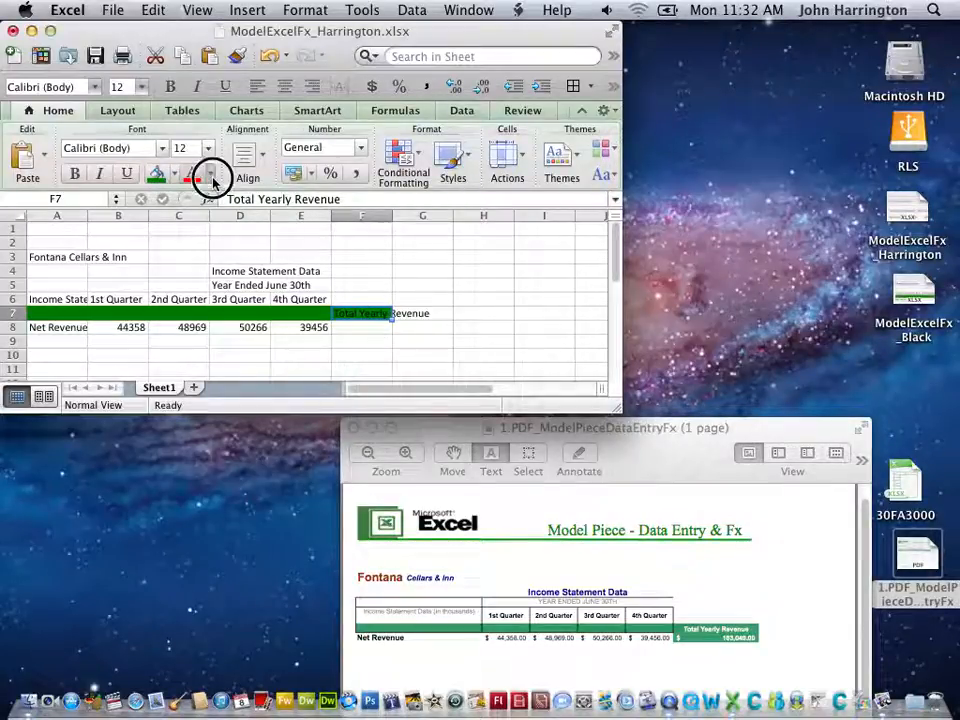
left_click(189, 236)
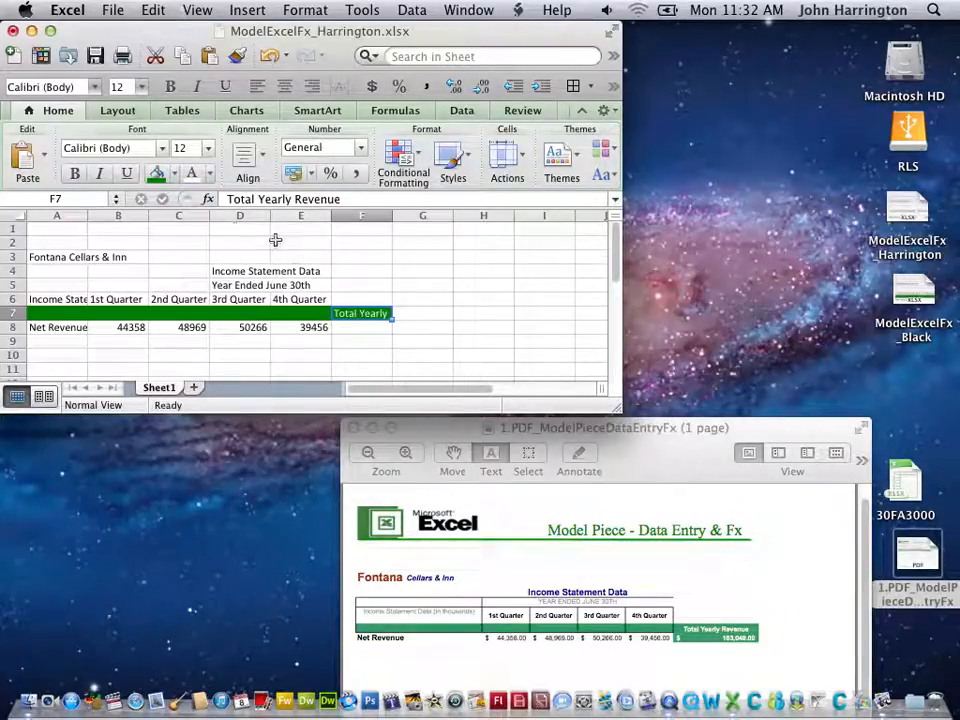
left_click(76, 175)
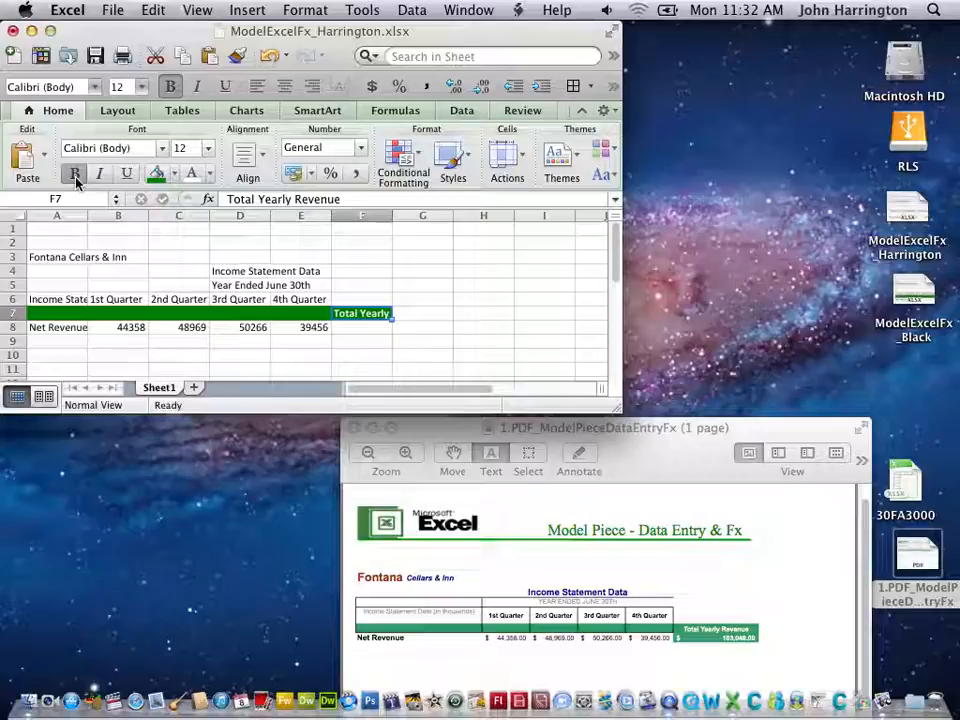